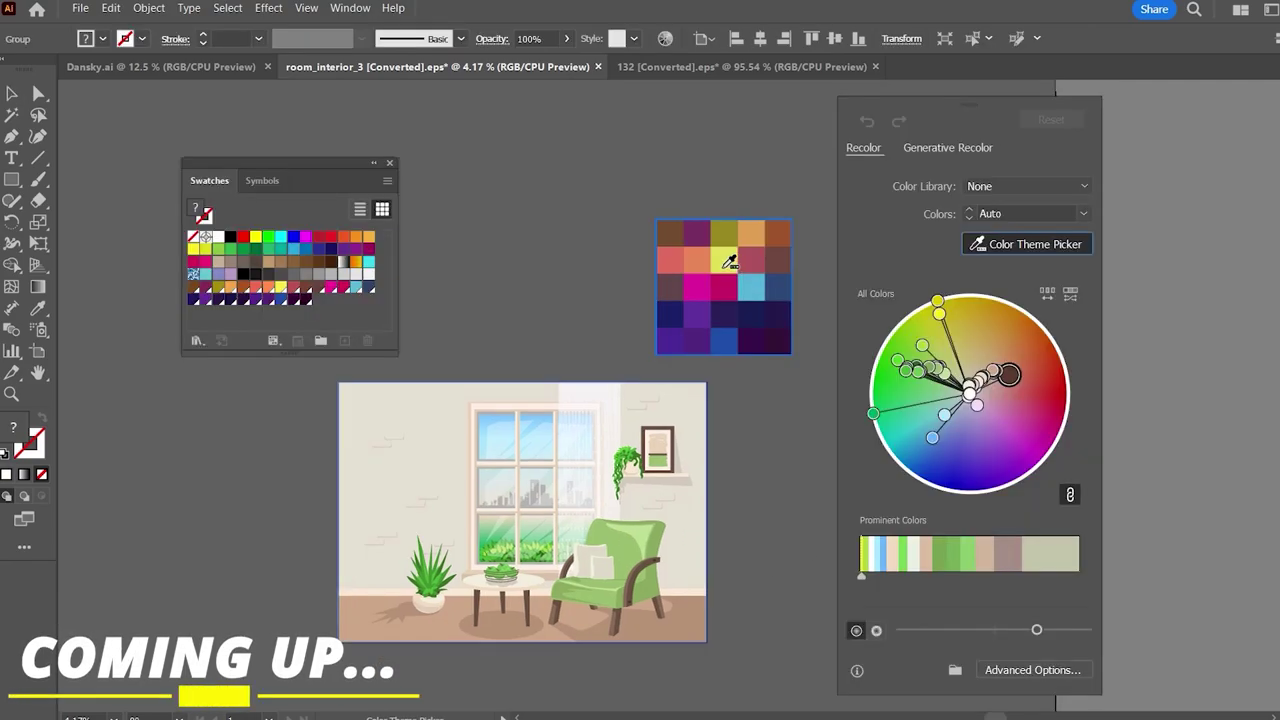
Recolour the room artwork with colours sampled from the colour grid
click(731, 268)
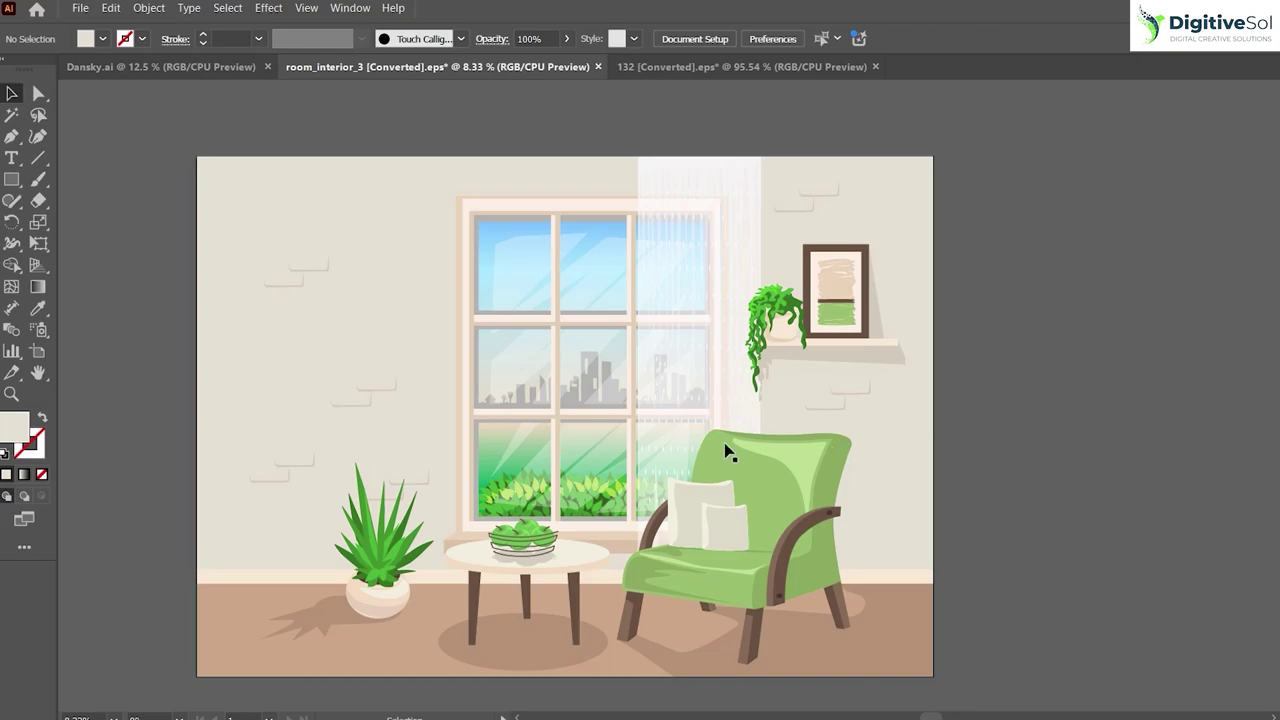
Zoom out and pan until the wavy image above the room is in view
scroll(720, 420, down, 1)
drag(664, 528, 712, 478)
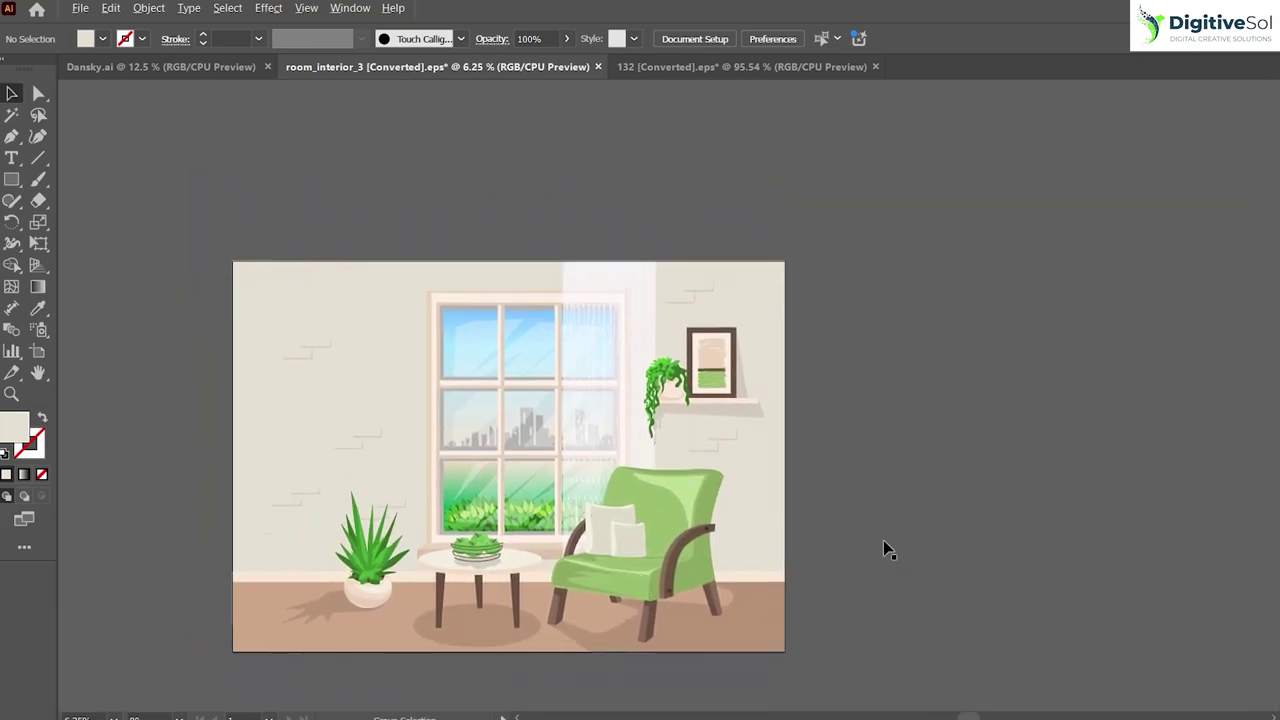
scroll(656, 372, down, 1)
drag(651, 360, 540, 412)
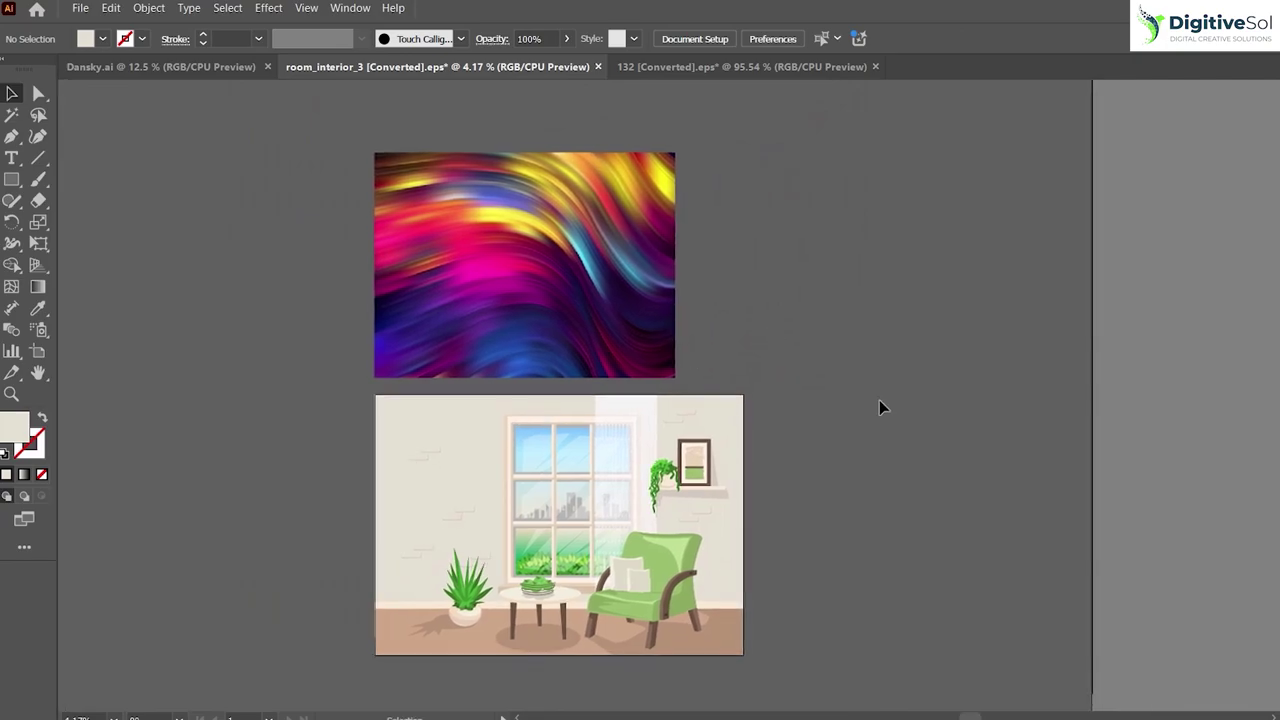
Select the colourful wavy image and bring up the Object menu
click(609, 268)
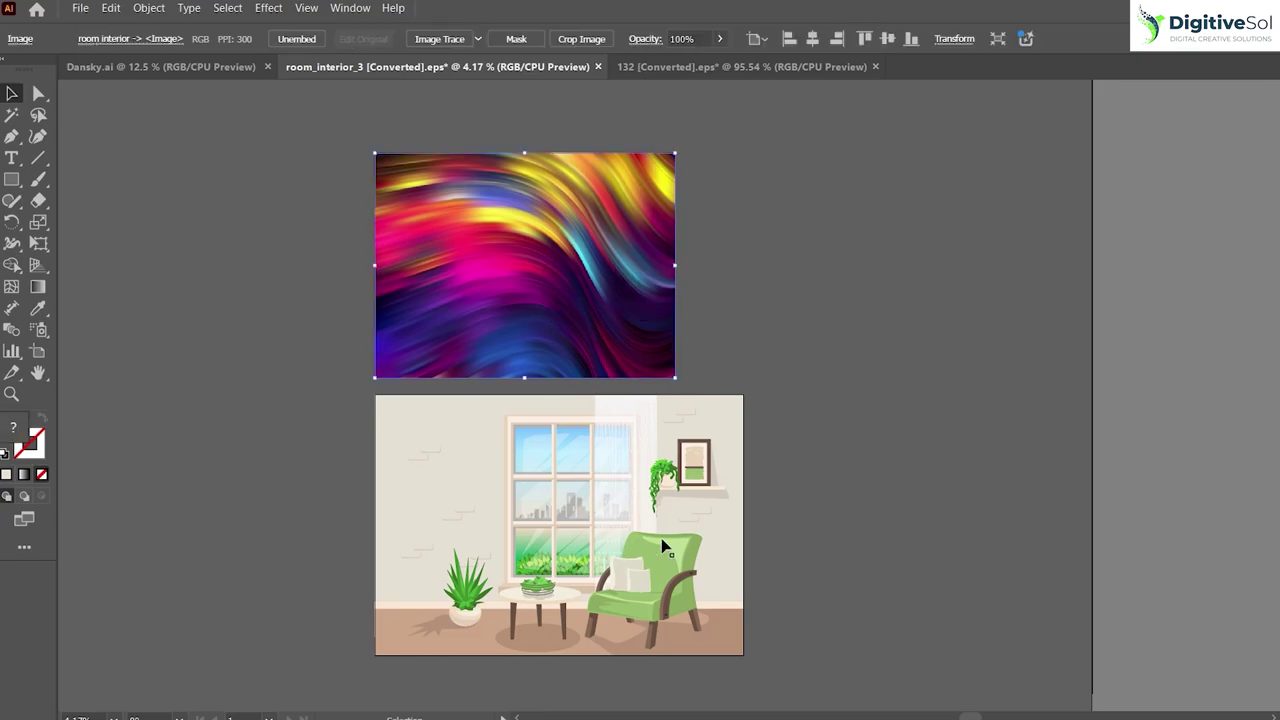
click(836, 566)
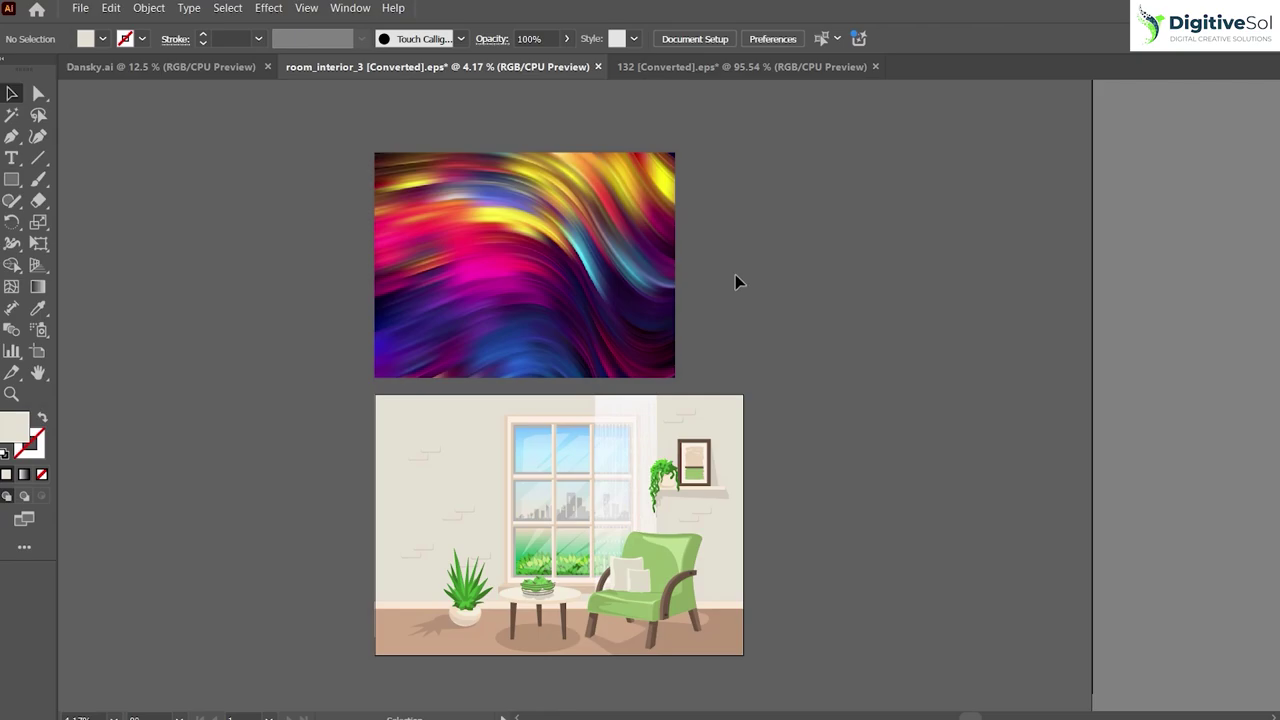
click(580, 205)
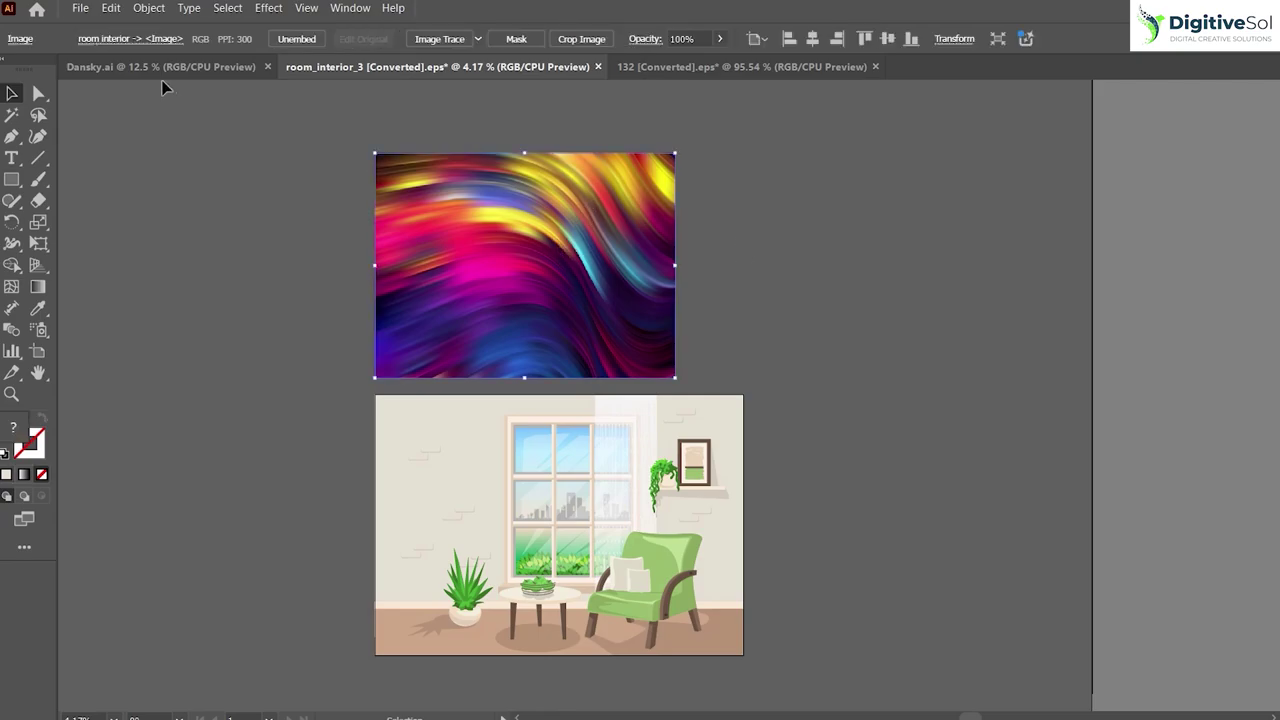
click(148, 8)
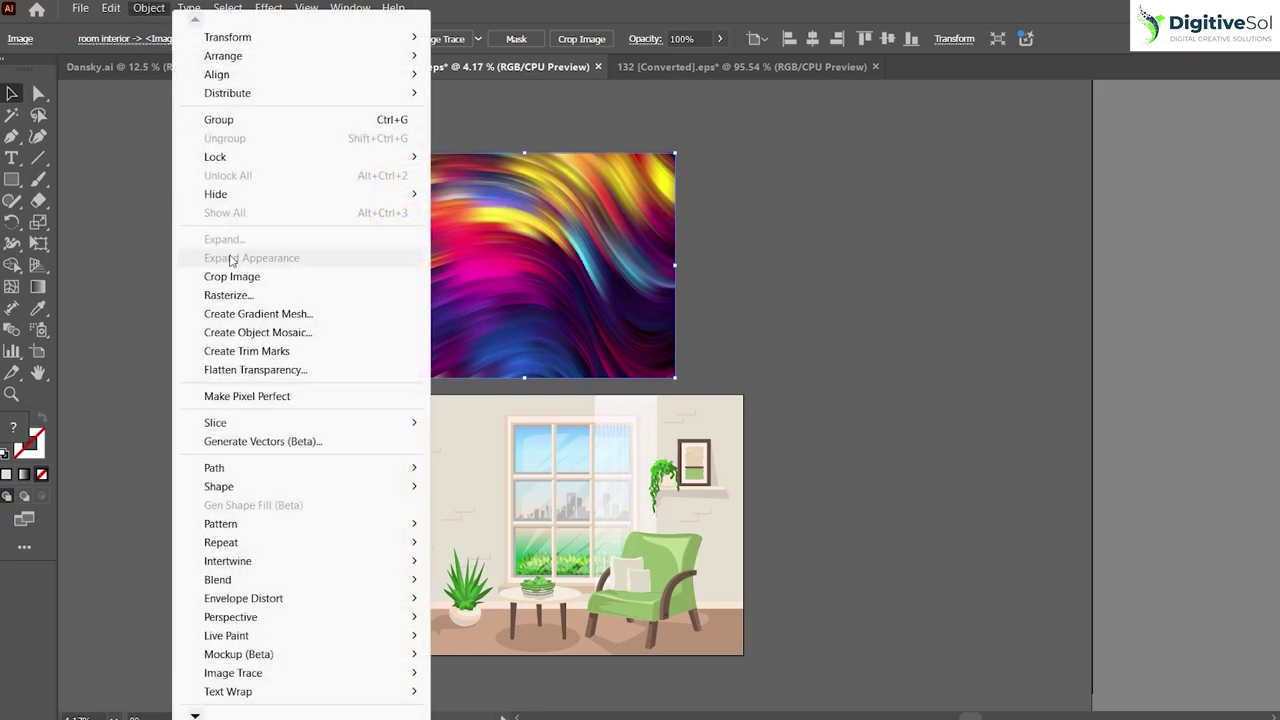
Set up an Object Mosaic of the wavy image: 5×5 tiles at 225 × 225 px
click(357, 340)
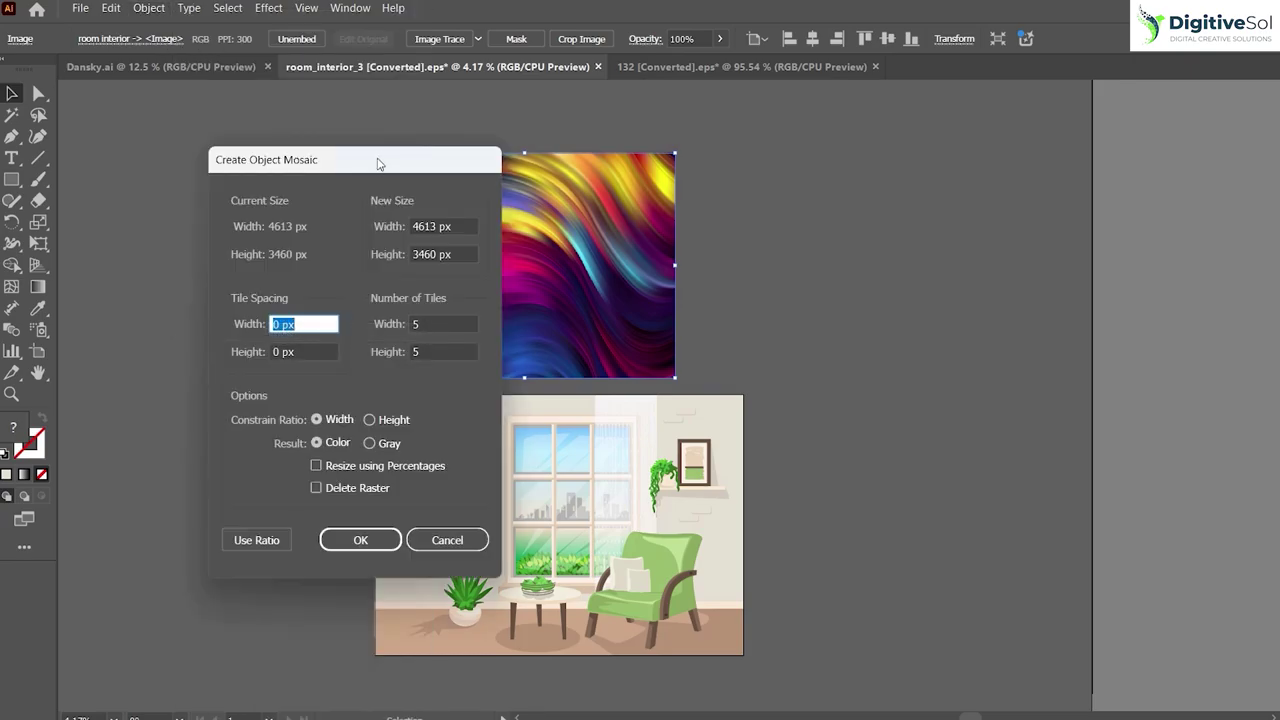
drag(388, 172, 262, 159)
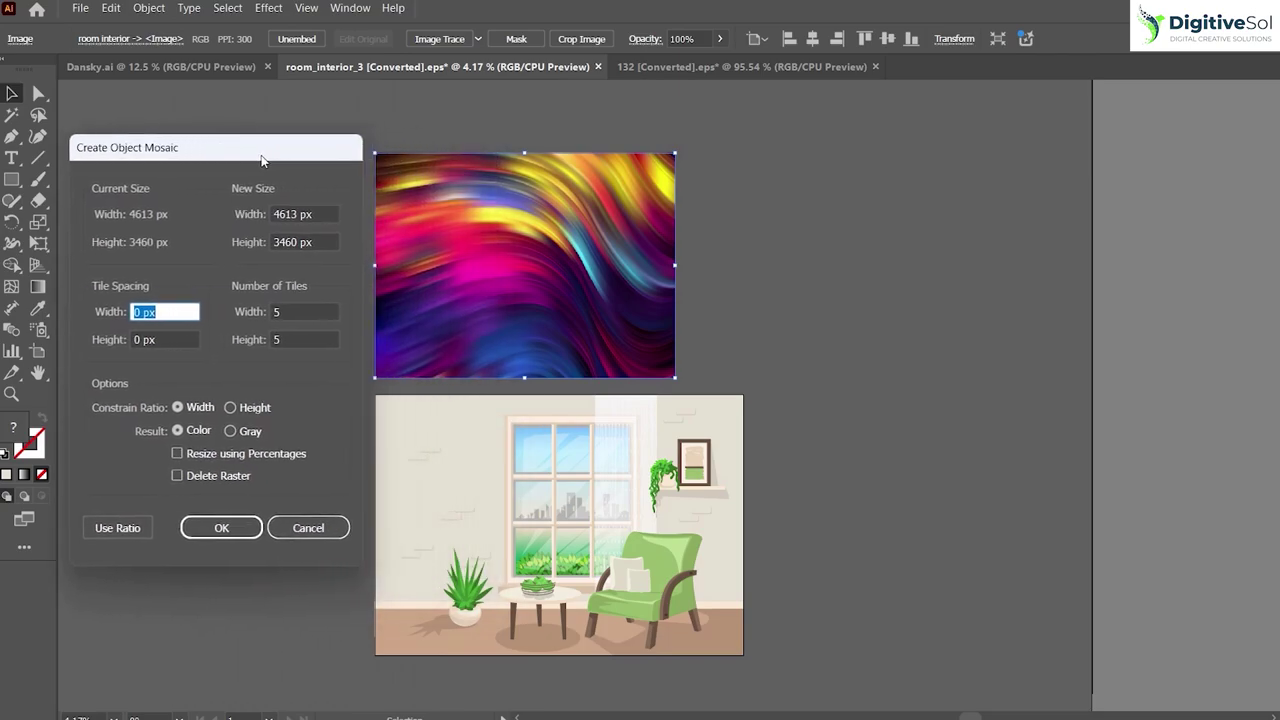
click(298, 313)
double_click(298, 313)
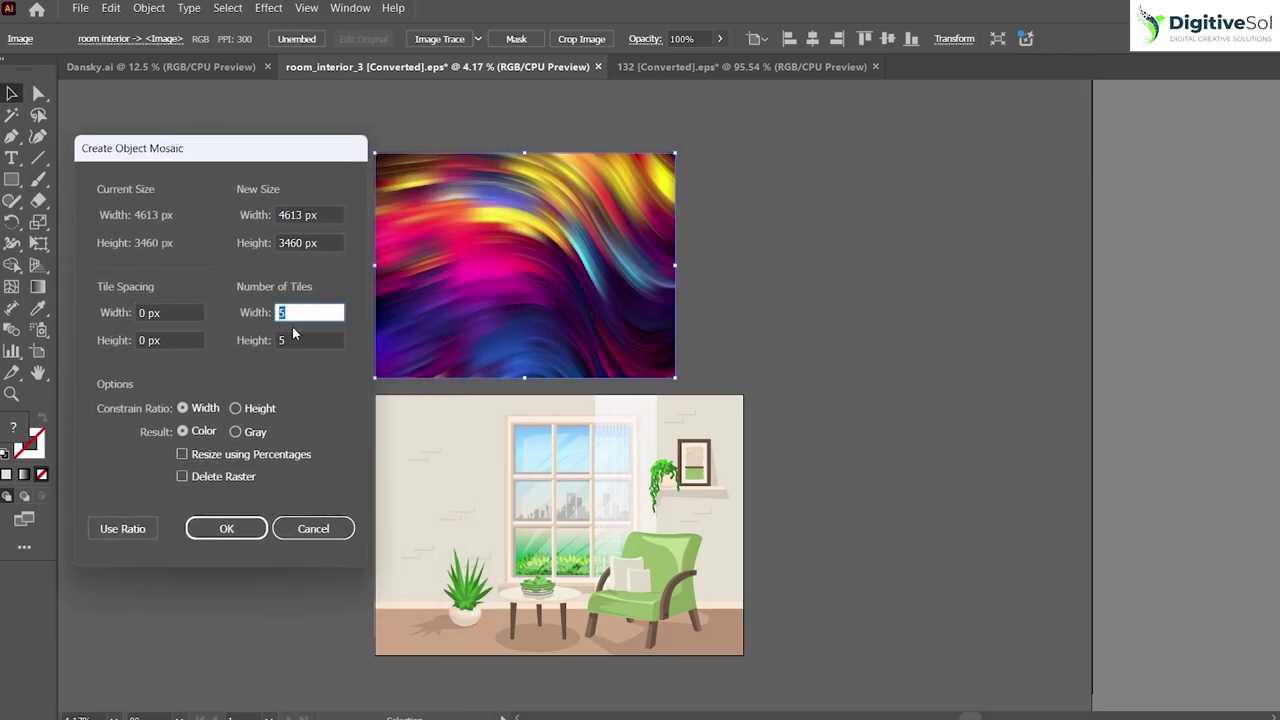
double_click(302, 214)
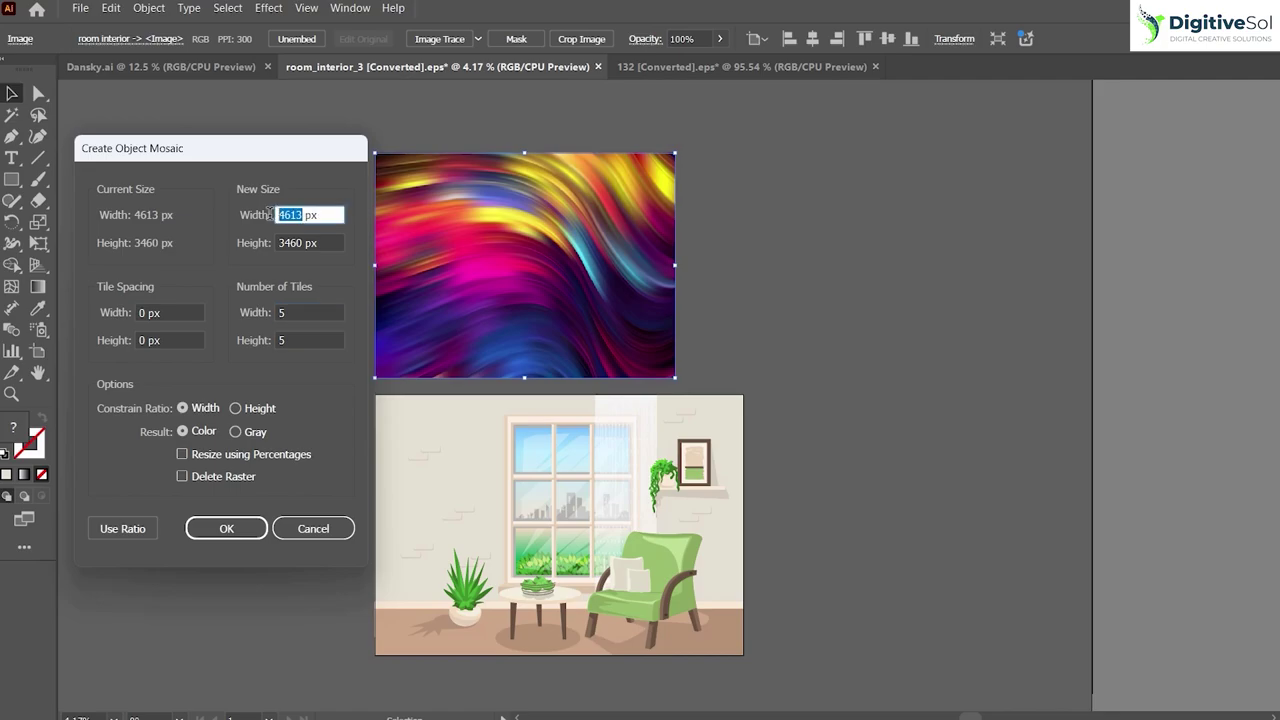
text(225)
key(ctrl+a)
double_click(302, 243)
text(225)
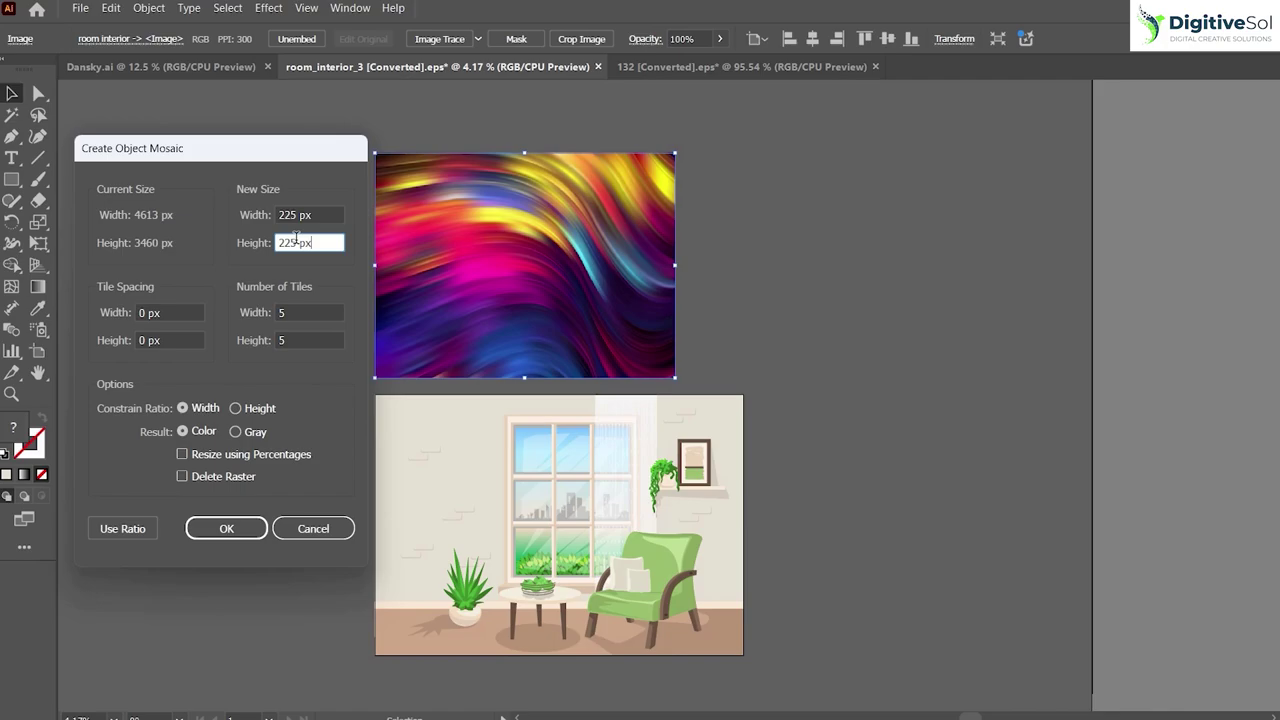
Create the 5×5 tile mosaic and move it to the right of the wavy image
click(230, 532)
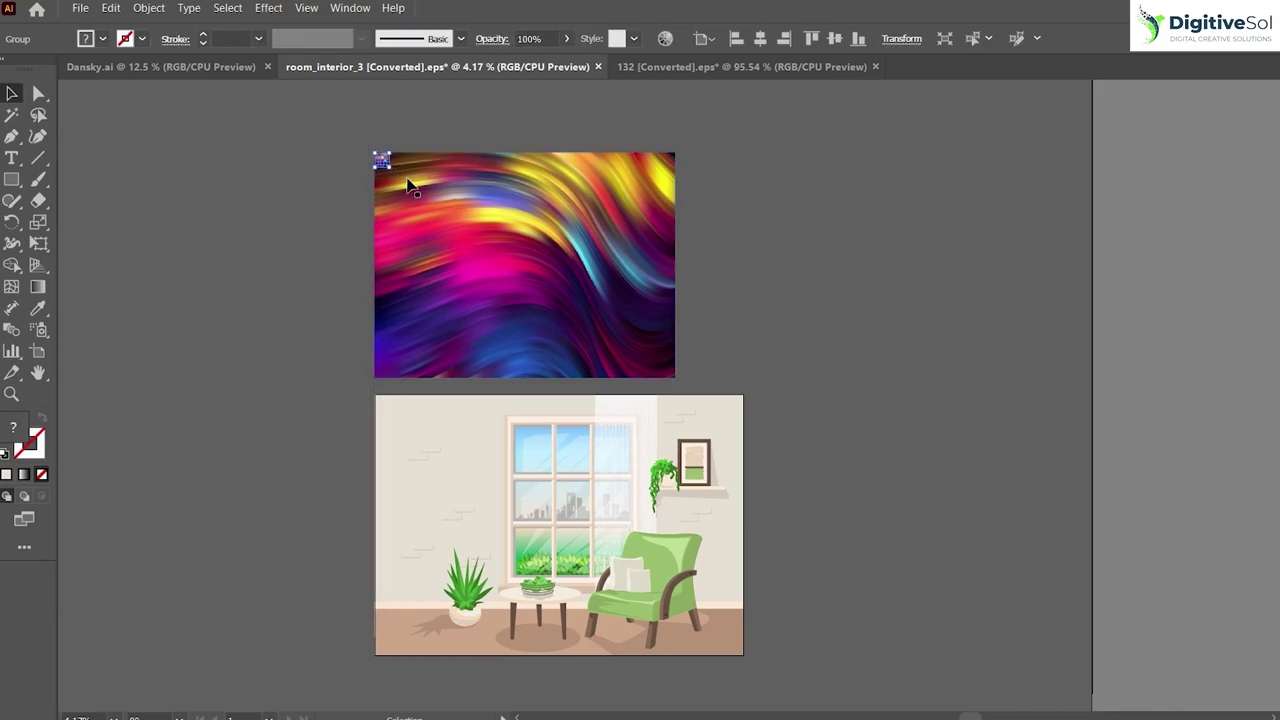
drag(480, 198, 812, 275)
click(769, 180)
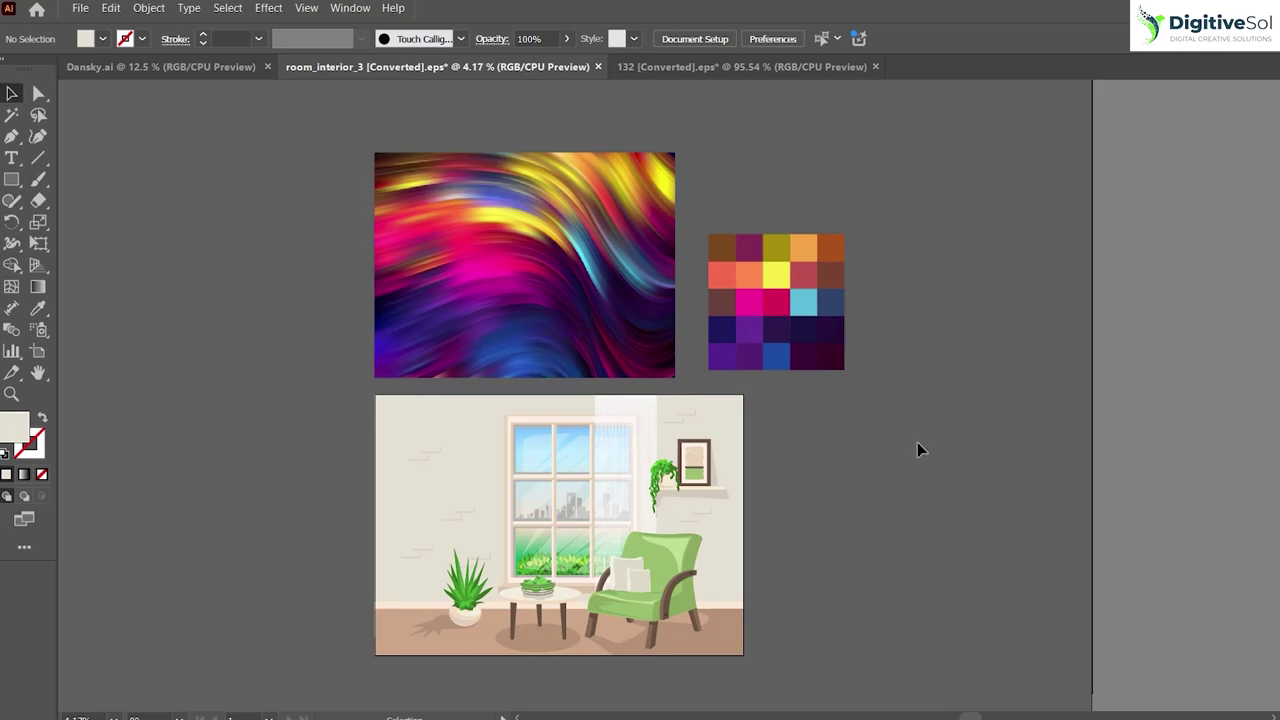
Select the colour mosaic grid on its own, leaving the room unselected
click(478, 468)
click(909, 475)
click(810, 335)
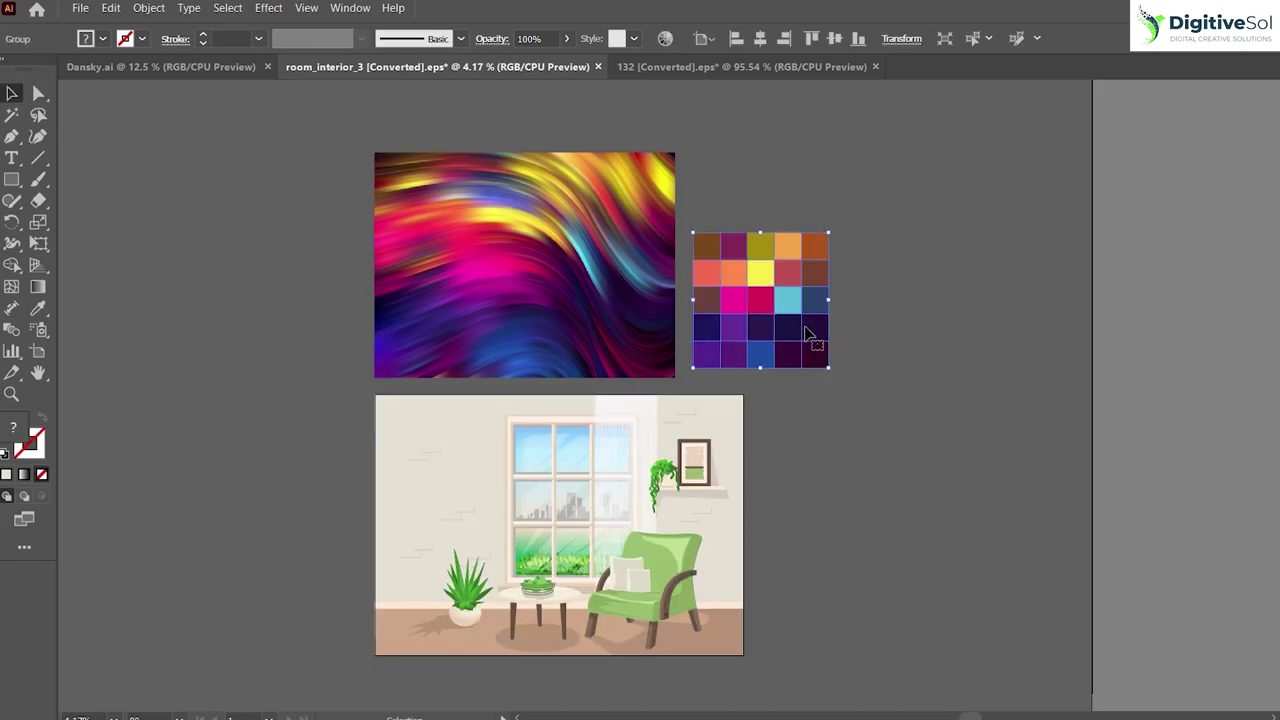
Add the mosaic's tile colours to the Swatches panel with Add Selected Colors
click(350, 7)
scroll(410, 638, down, 3)
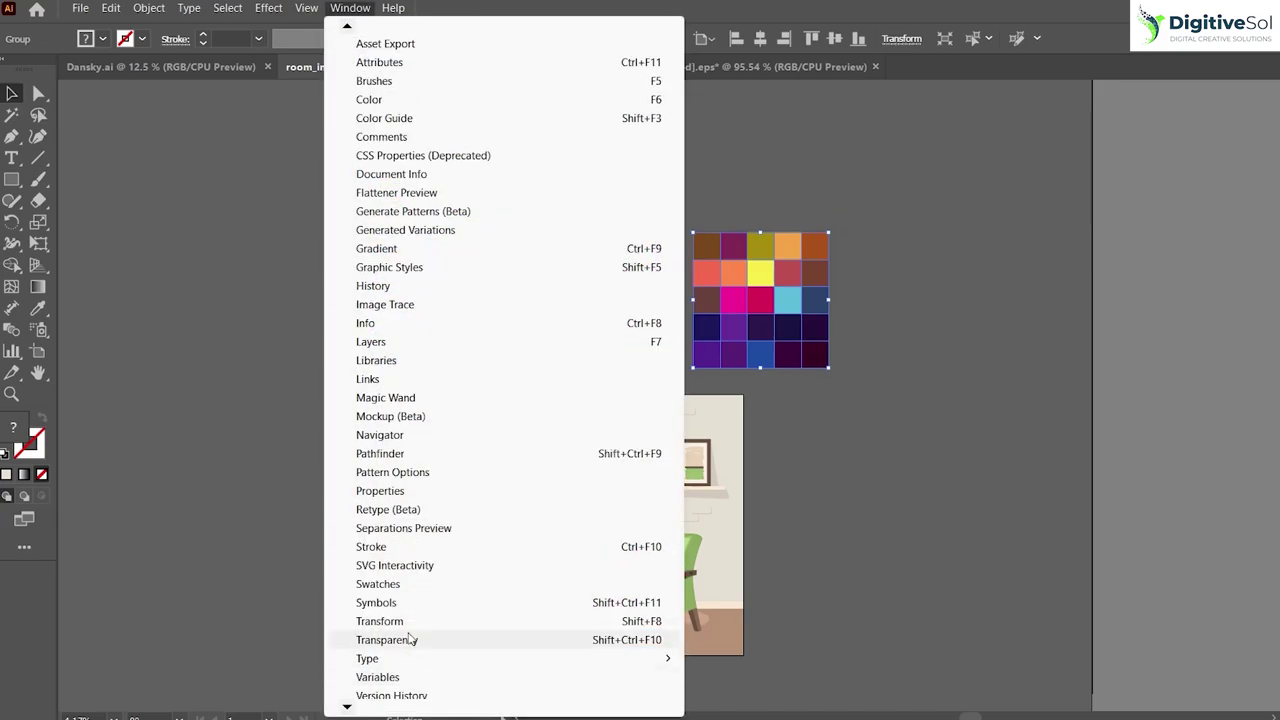
click(395, 584)
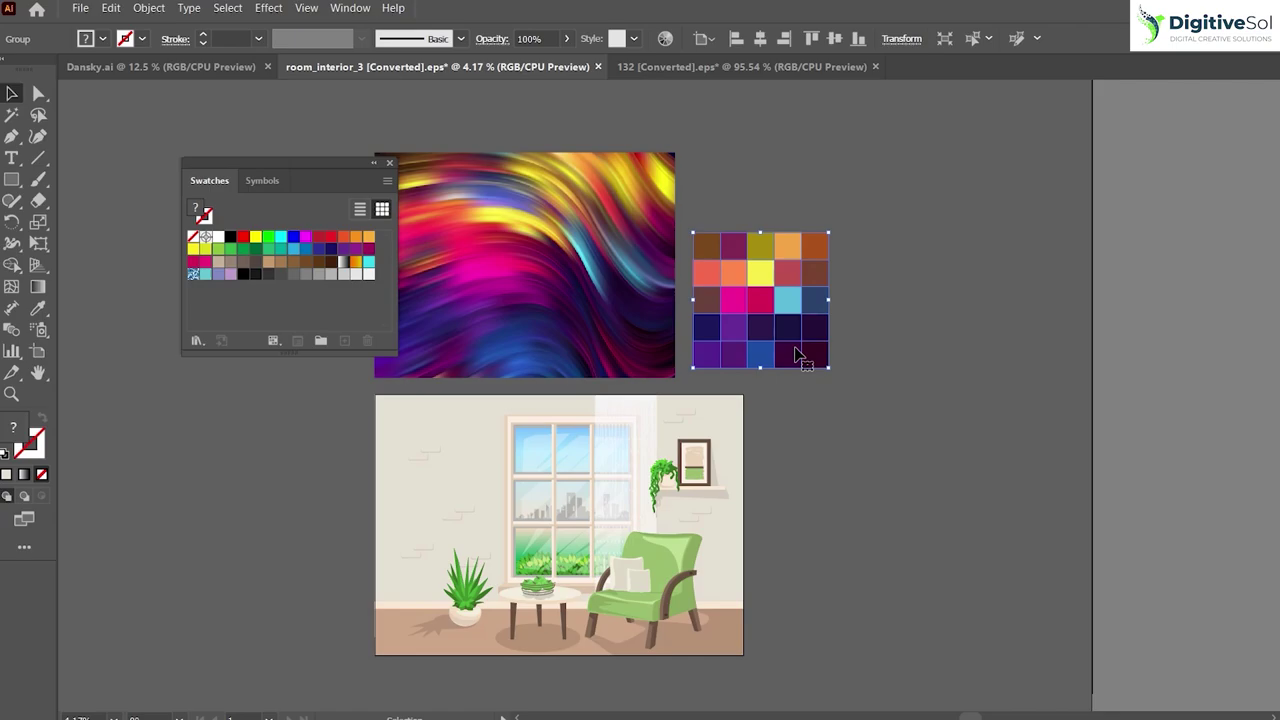
click(387, 181)
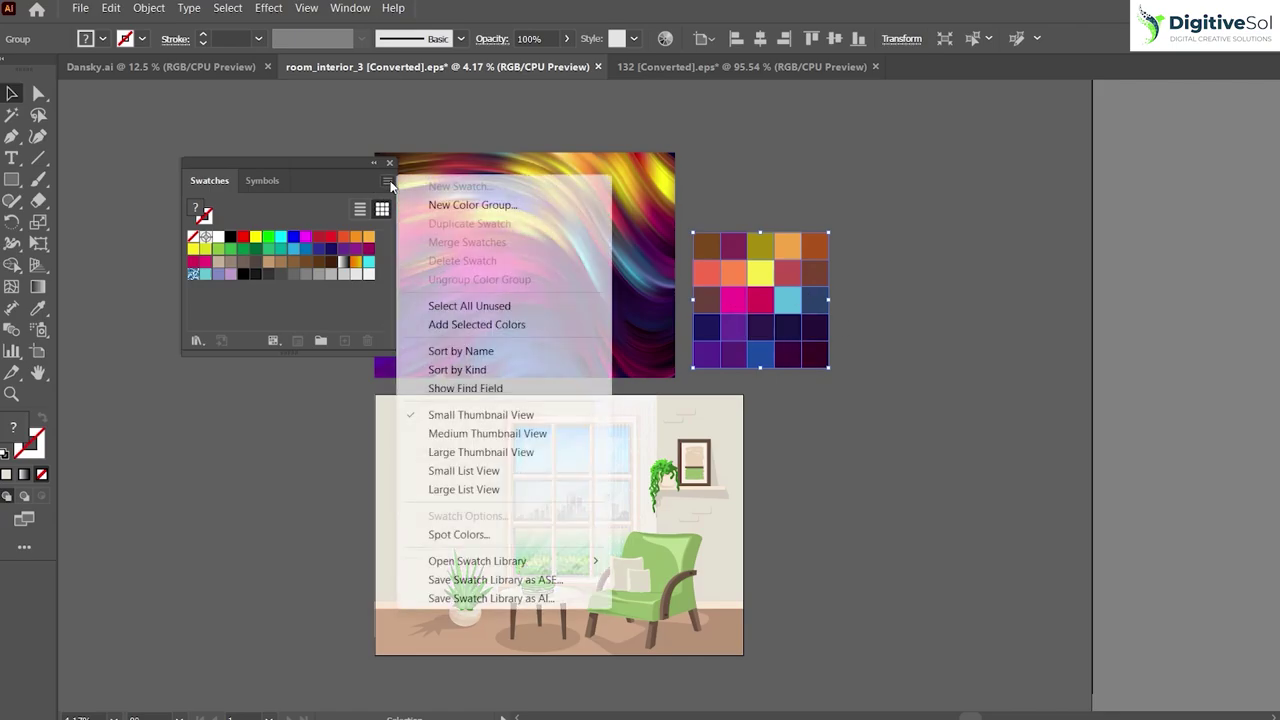
click(535, 325)
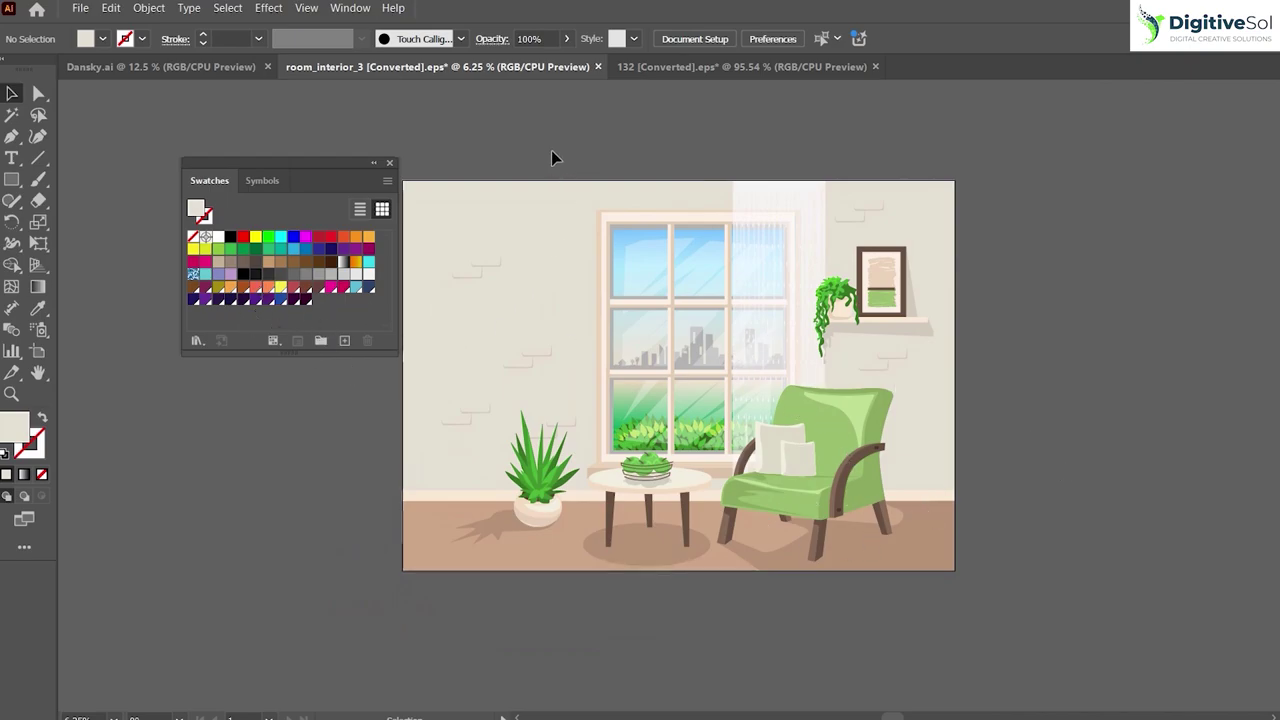
Recolour the back wall, trying yellow, coral, rust, then settling on raspberry red
key(a)
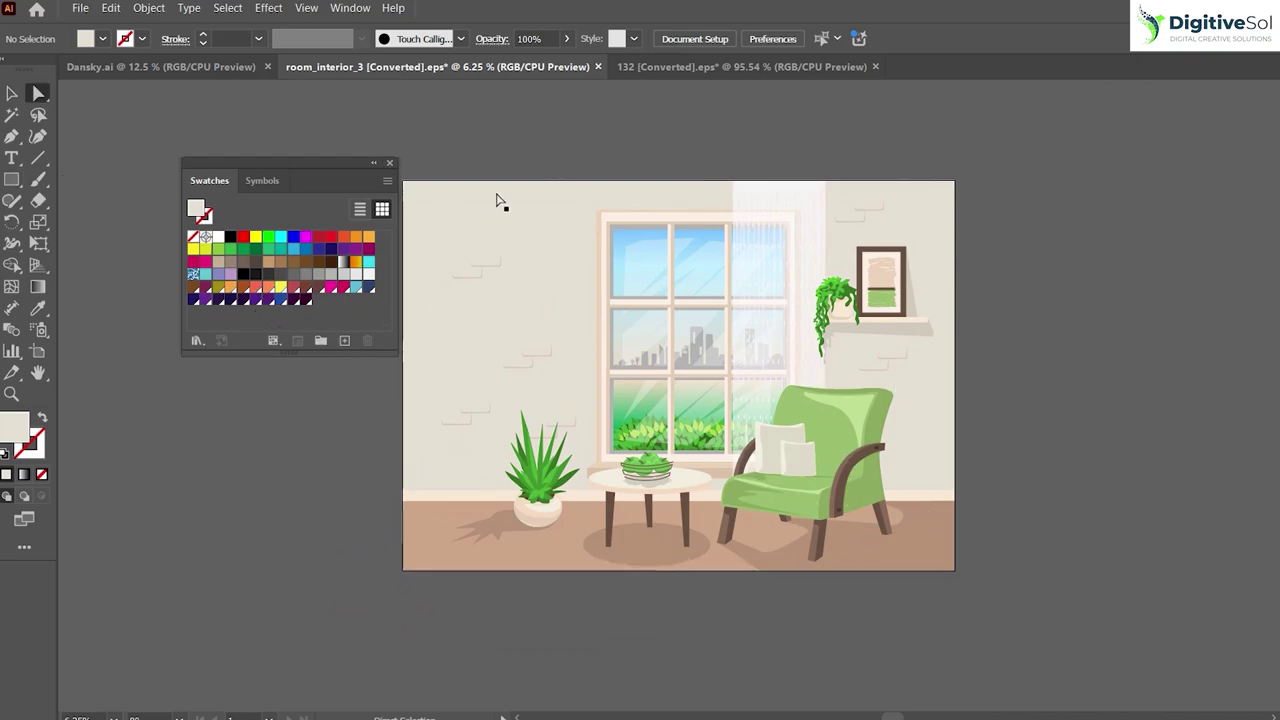
click(507, 206)
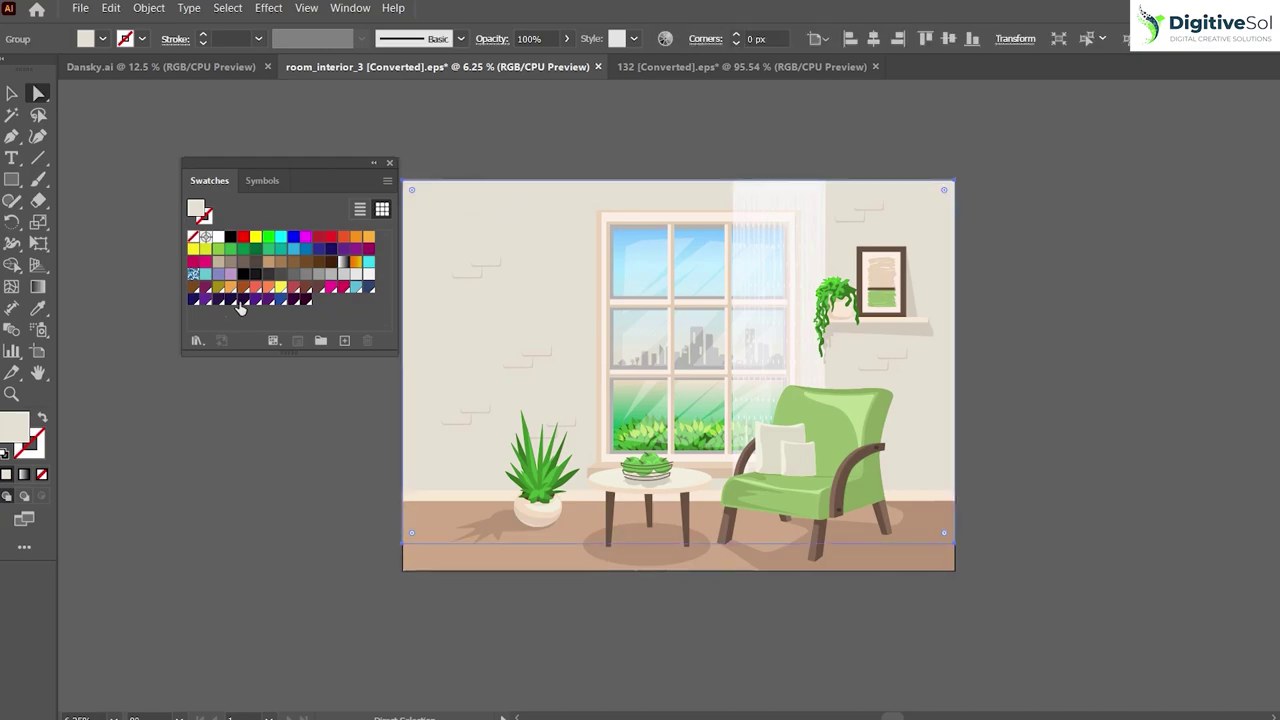
click(280, 287)
click(256, 287)
click(243, 287)
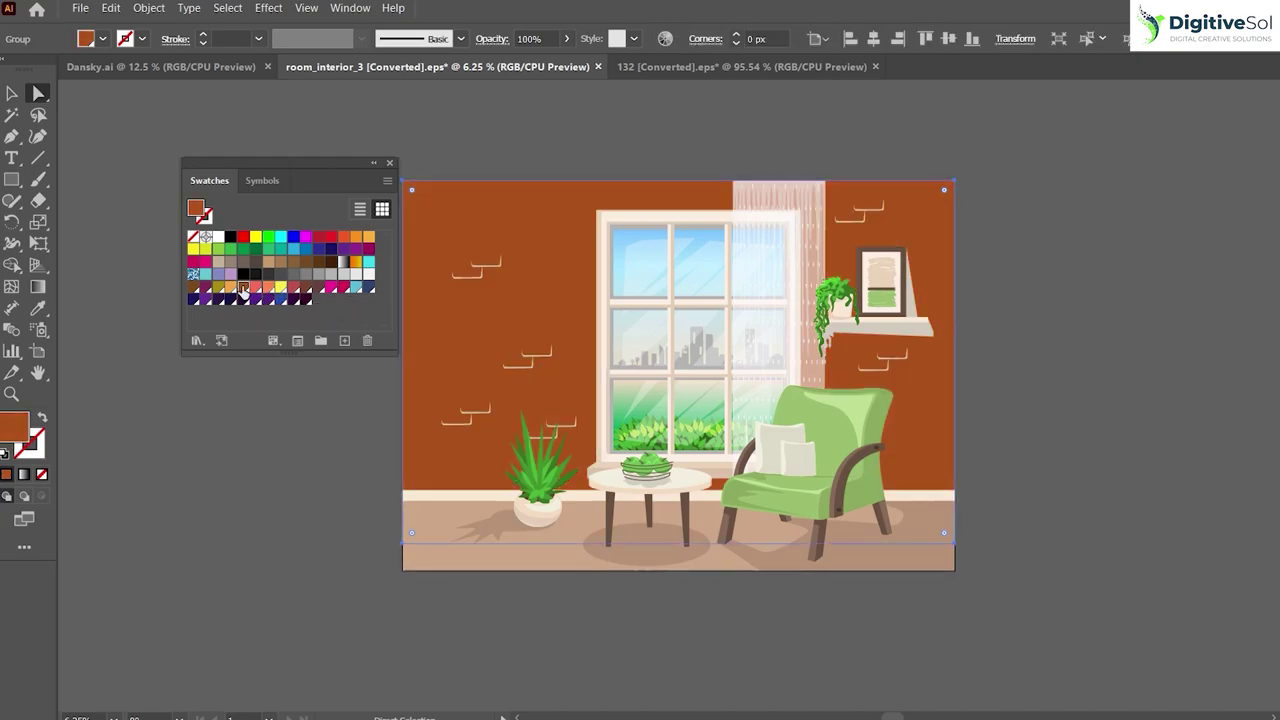
click(293, 287)
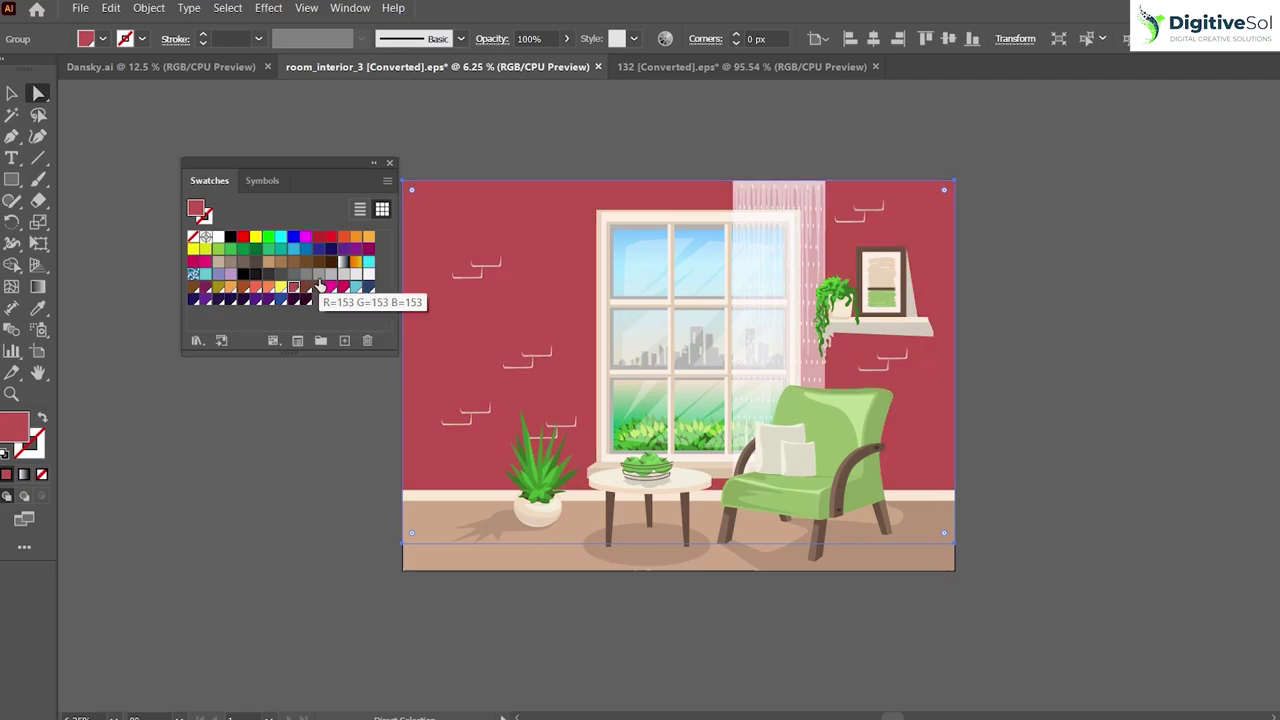
click(490, 139)
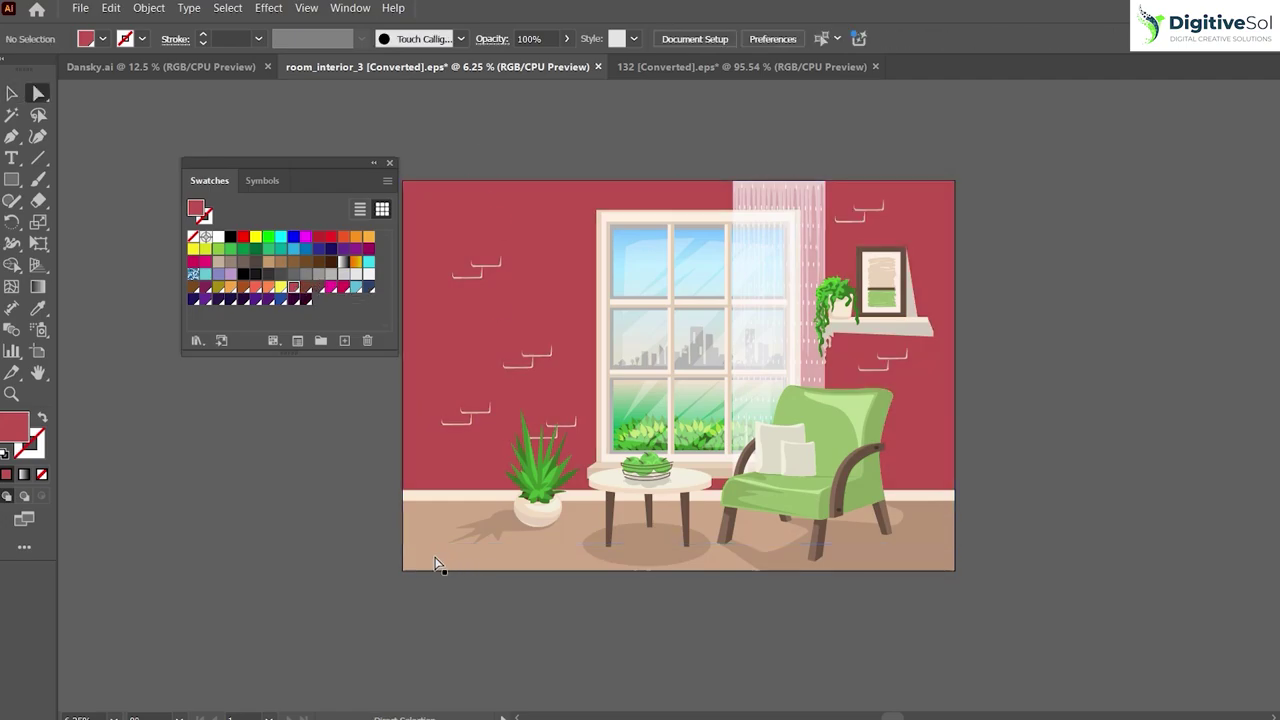
Make the floor dark maroon-brown and the area under the chair dark brown
click(437, 562)
click(318, 287)
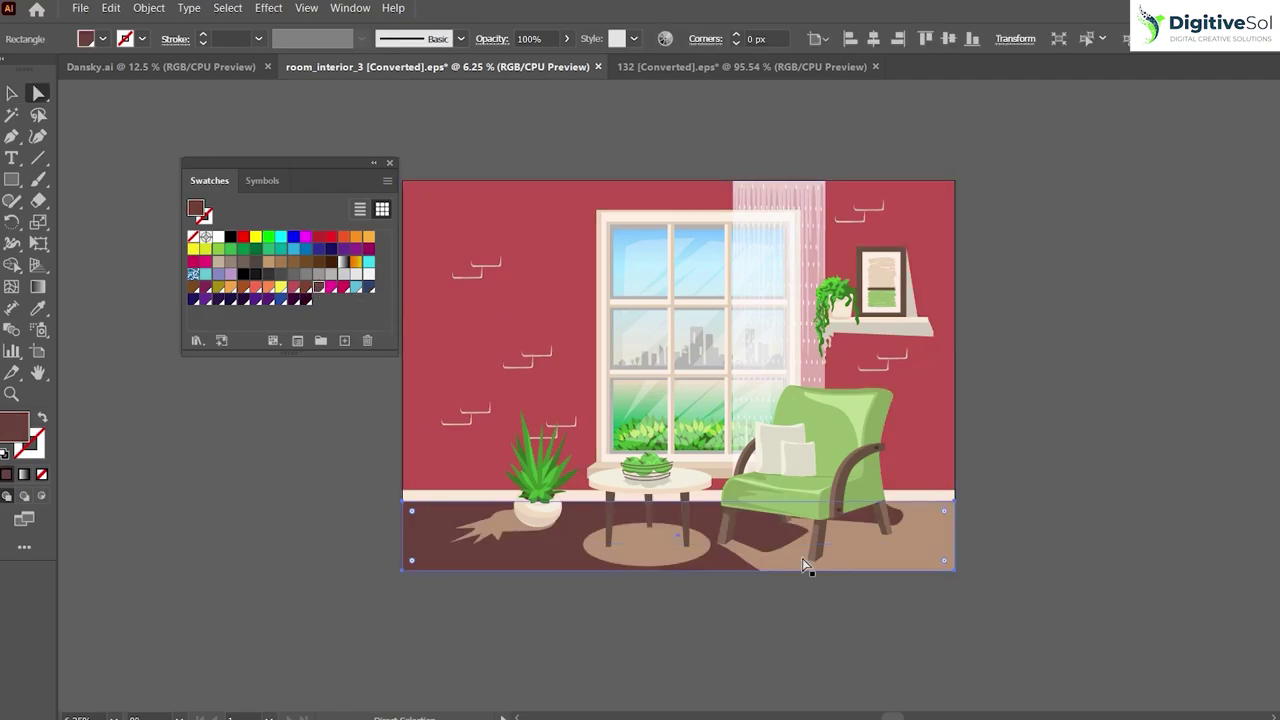
click(909, 560)
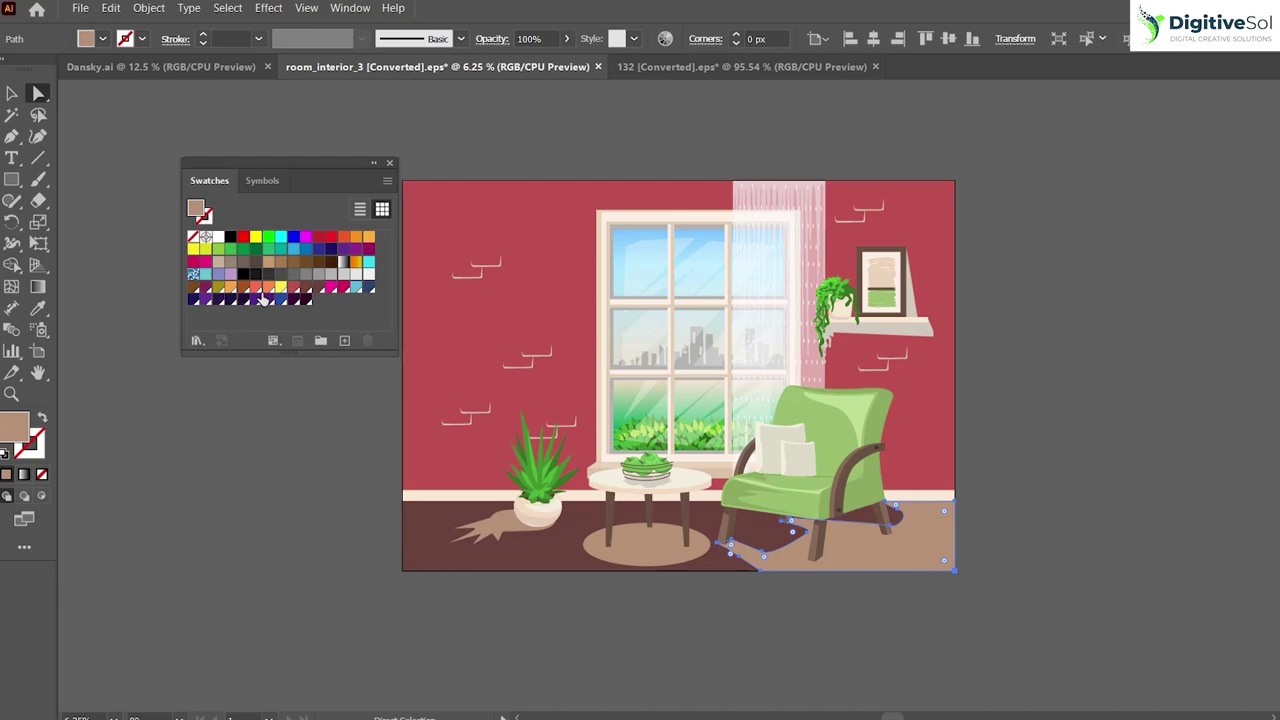
click(305, 288)
key(v)
click(1037, 404)
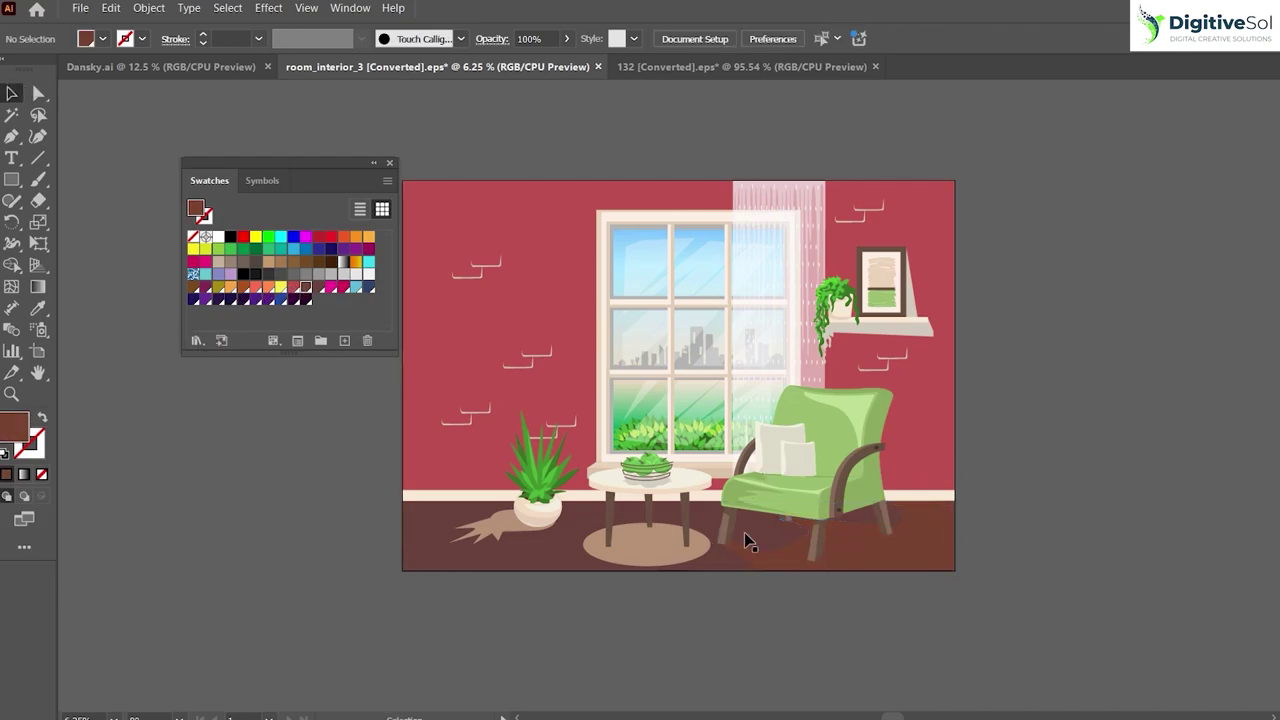
Check the floor patch under the chair, then undo the colour changes back toward the yellow wall
key(a)
click(927, 562)
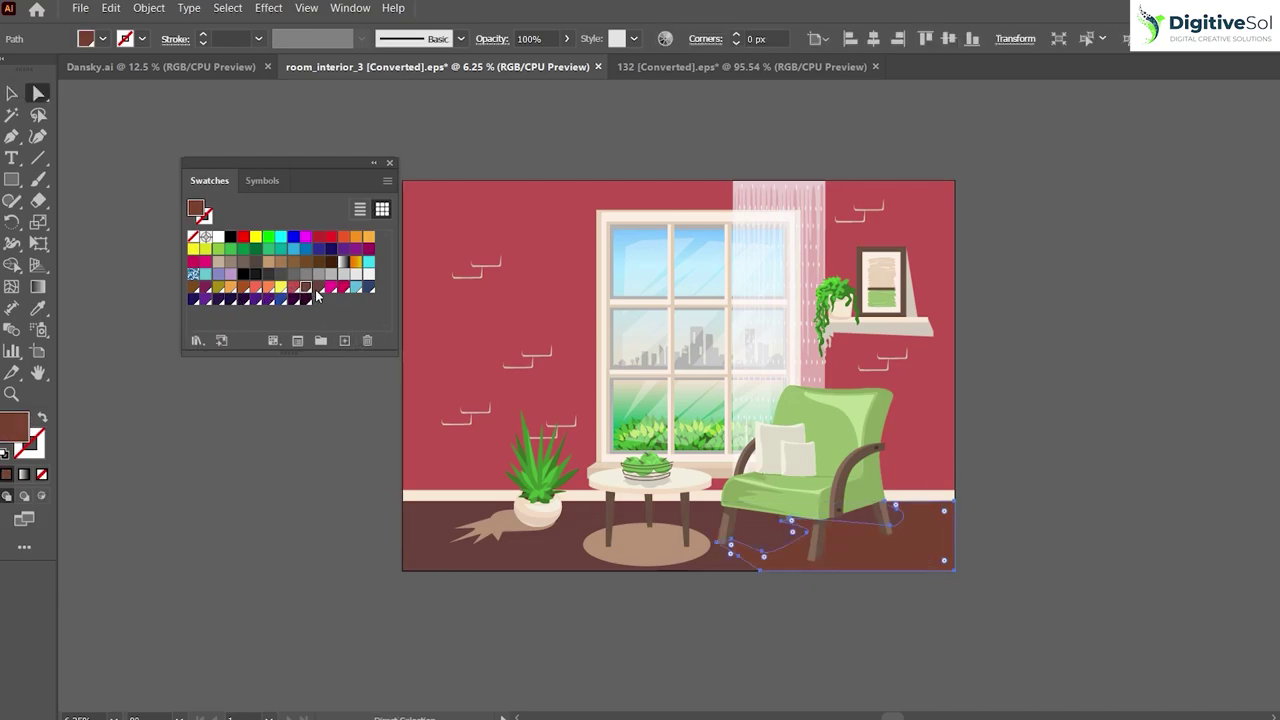
key(v)
click(885, 622)
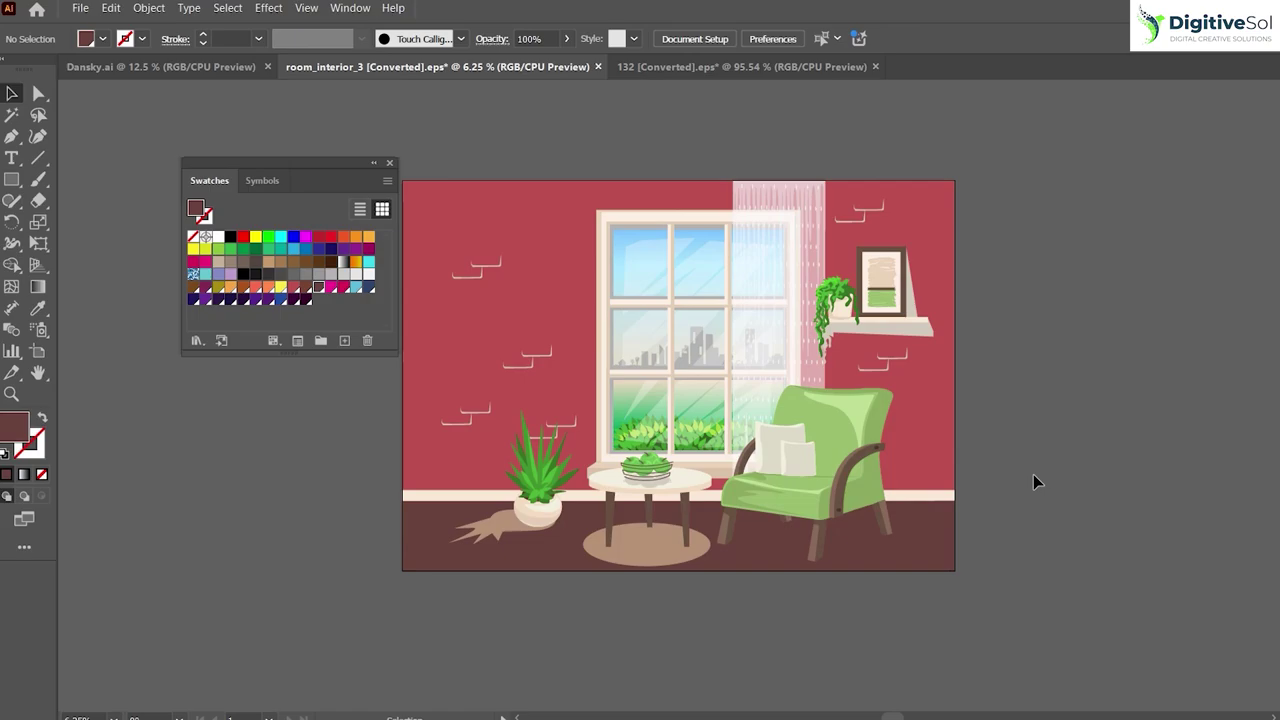
key(ctrl+z)
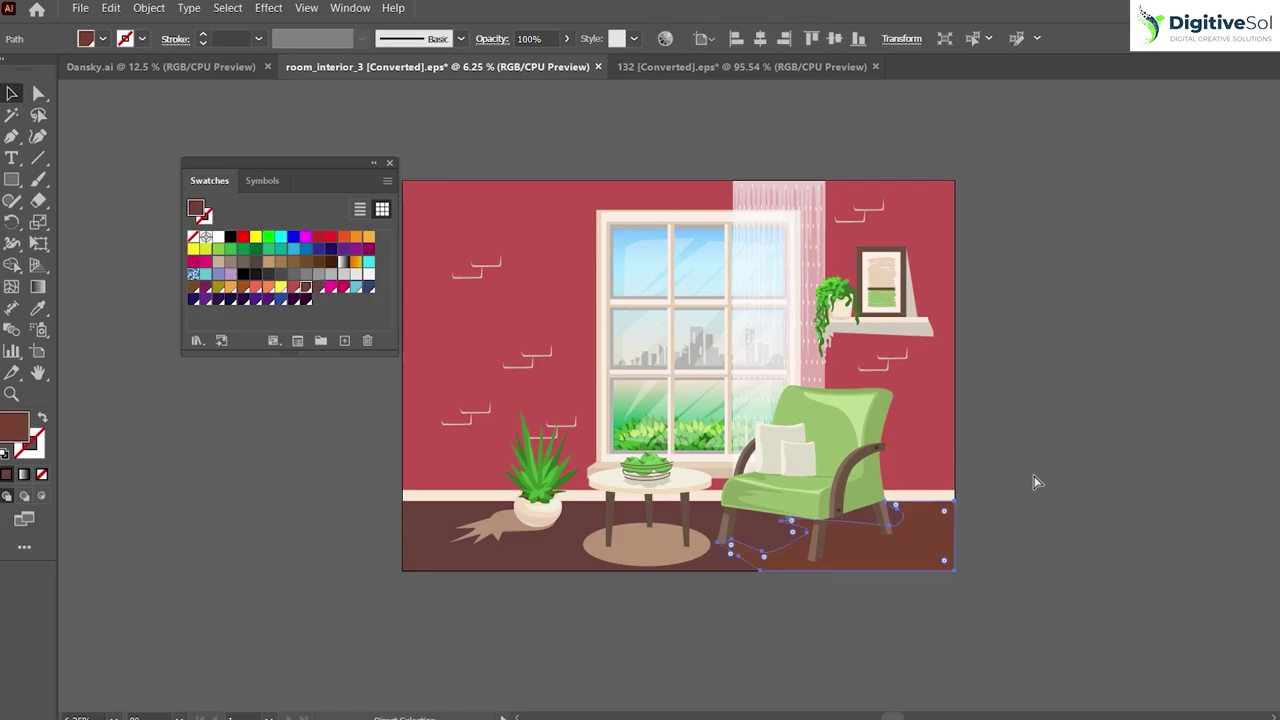
key(ctrl+z)
key(ctrl+z)
key(ctrl+z)
key(ctrl+z)
key(ctrl+z)
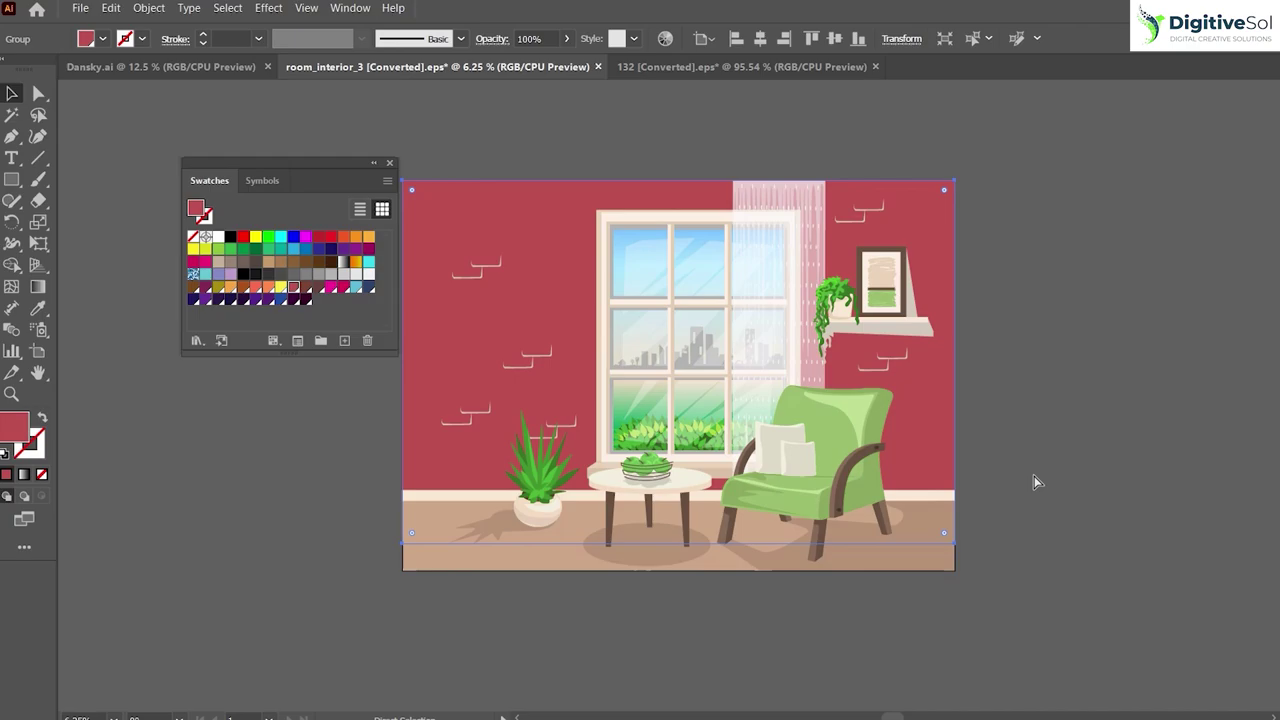
key(ctrl+z)
key(ctrl+z)
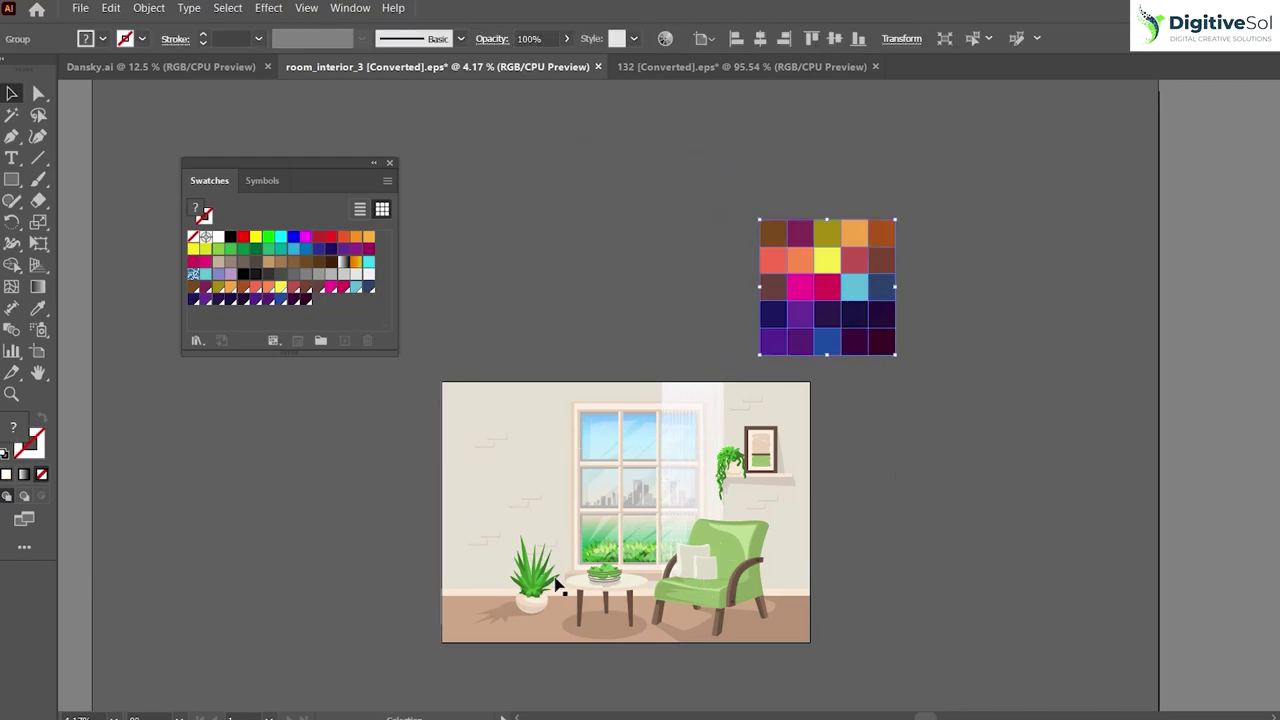
Marquee-select the whole room and open Edit > Edit Colors > Recolor Artwork
drag(857, 659, 420, 389)
click(149, 8)
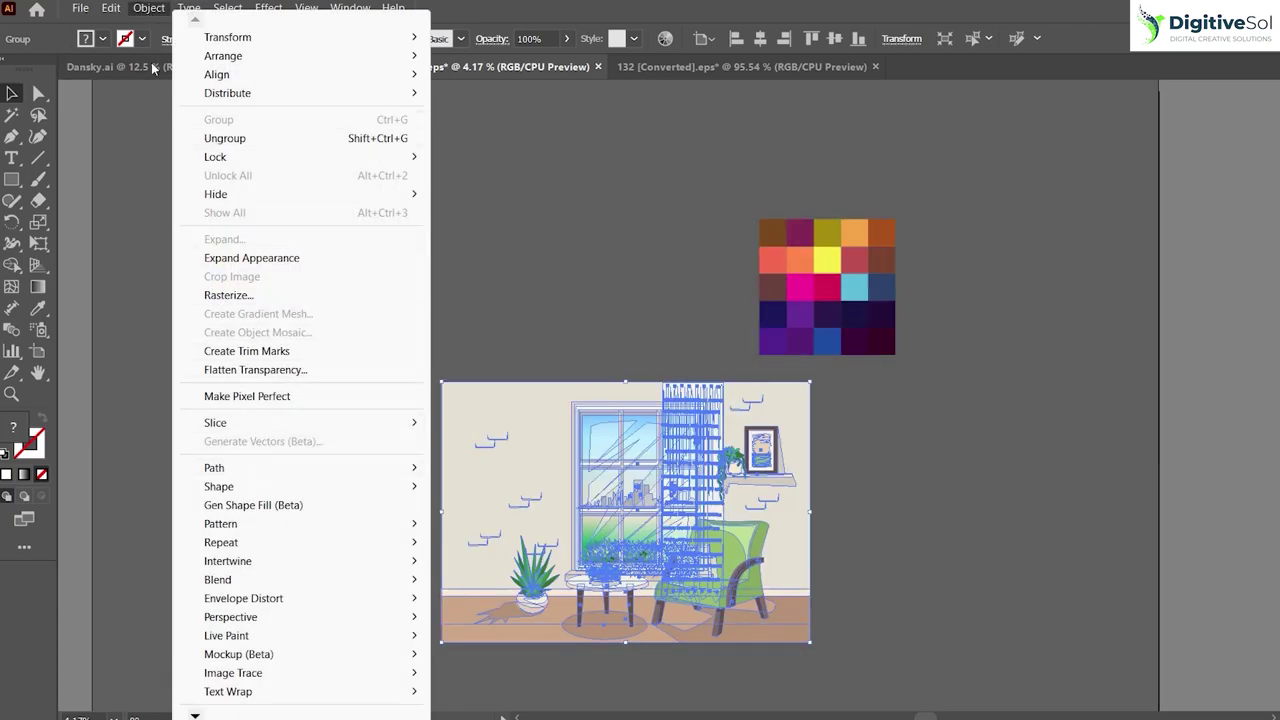
mouse_move(110, 8)
mouse_move(313, 330)
click(472, 331)
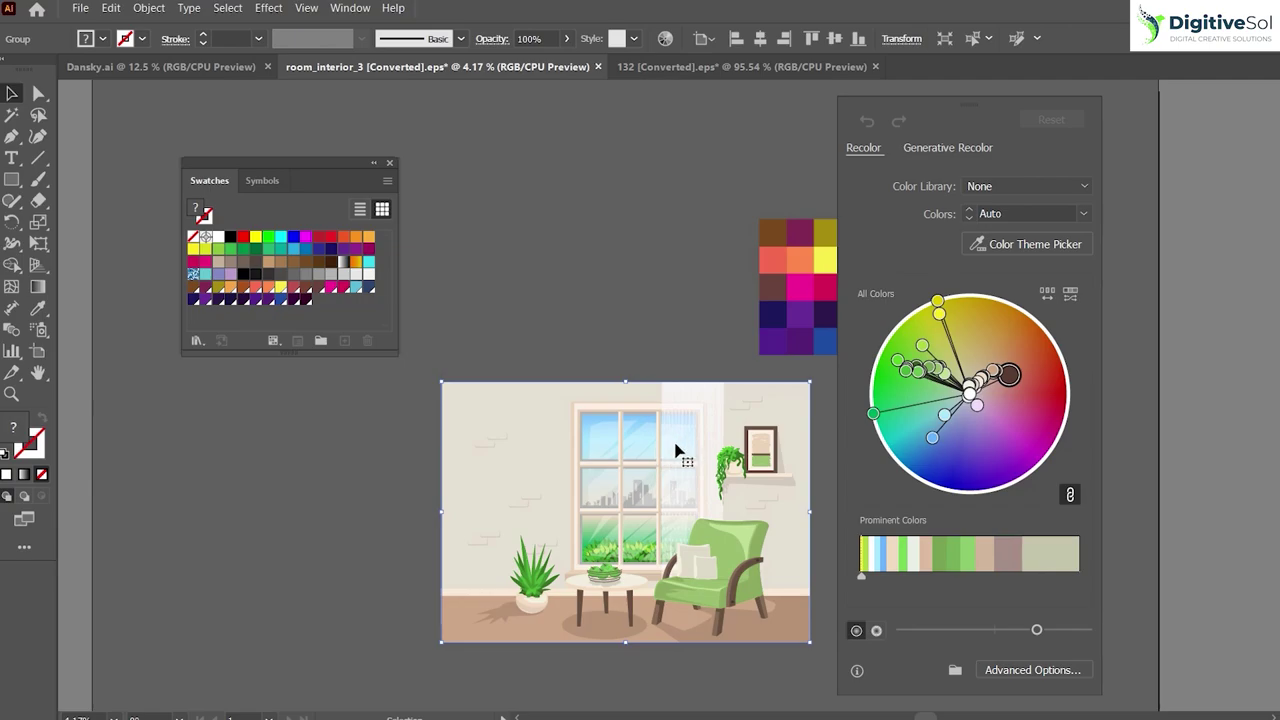
Use Color Theme Picker to sample the 5×5 mosaic grid as the room's colours
scroll(737, 347, right, 2)
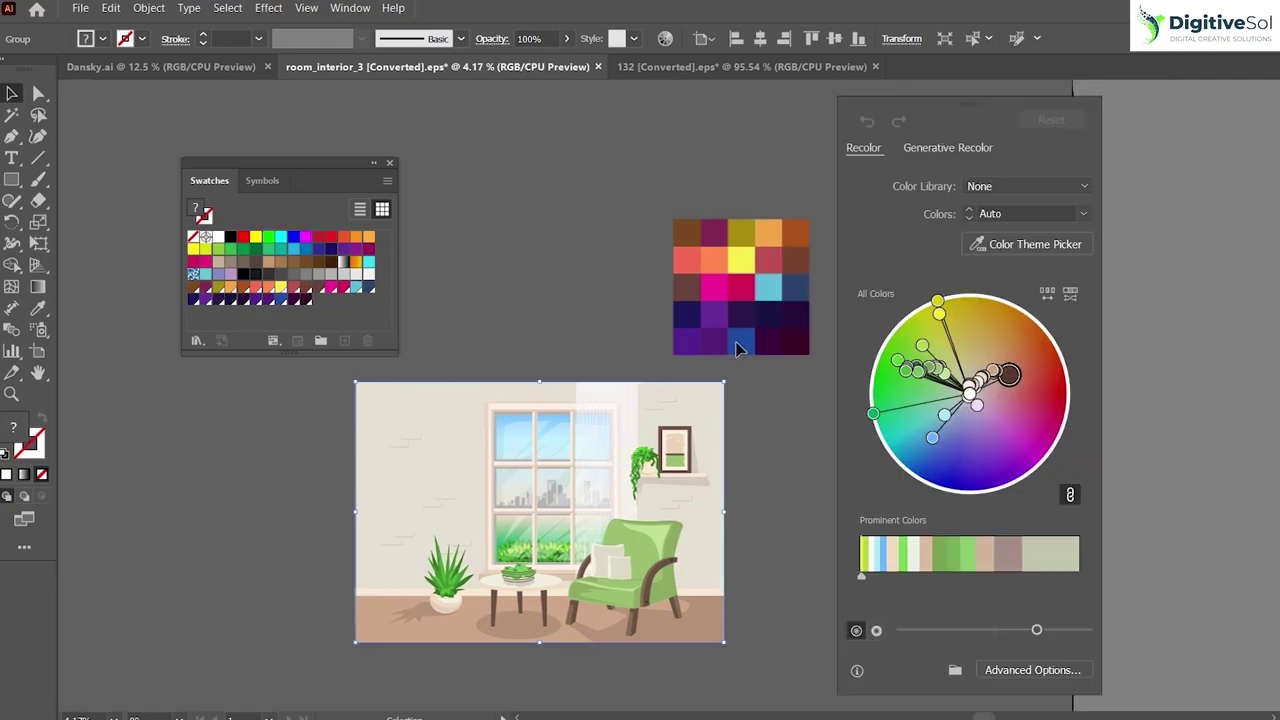
click(1040, 245)
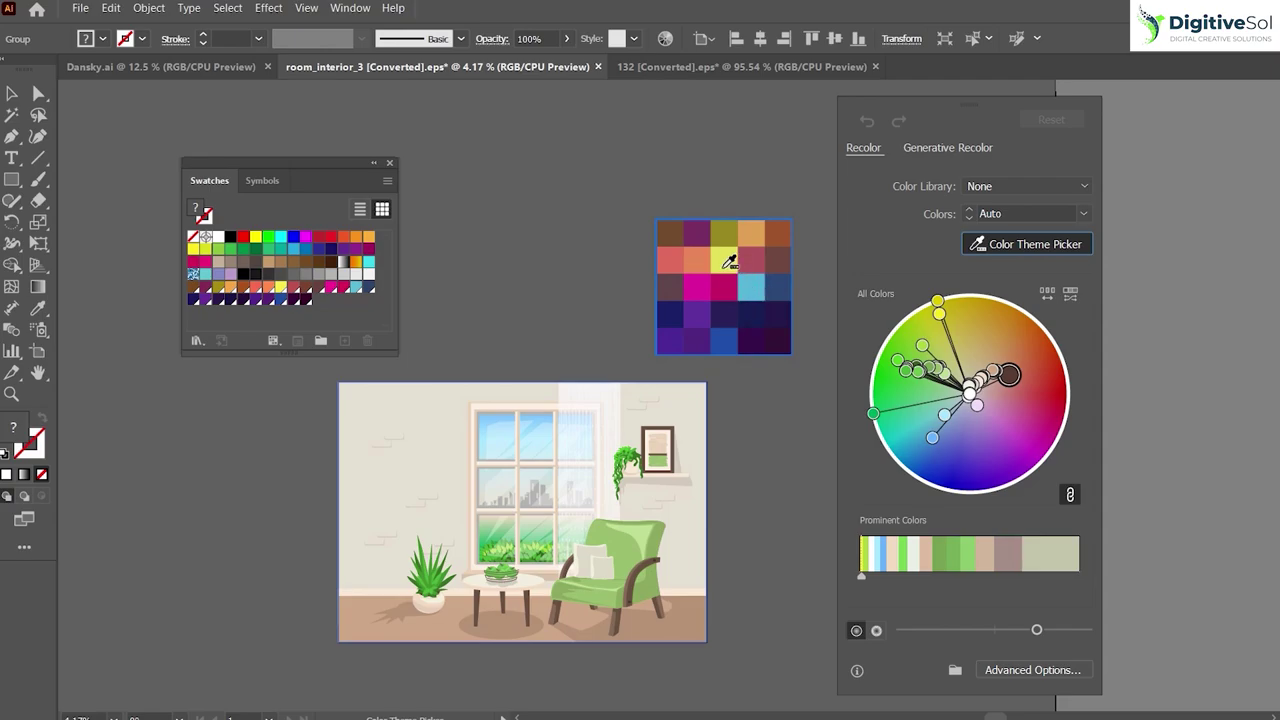
click(729, 262)
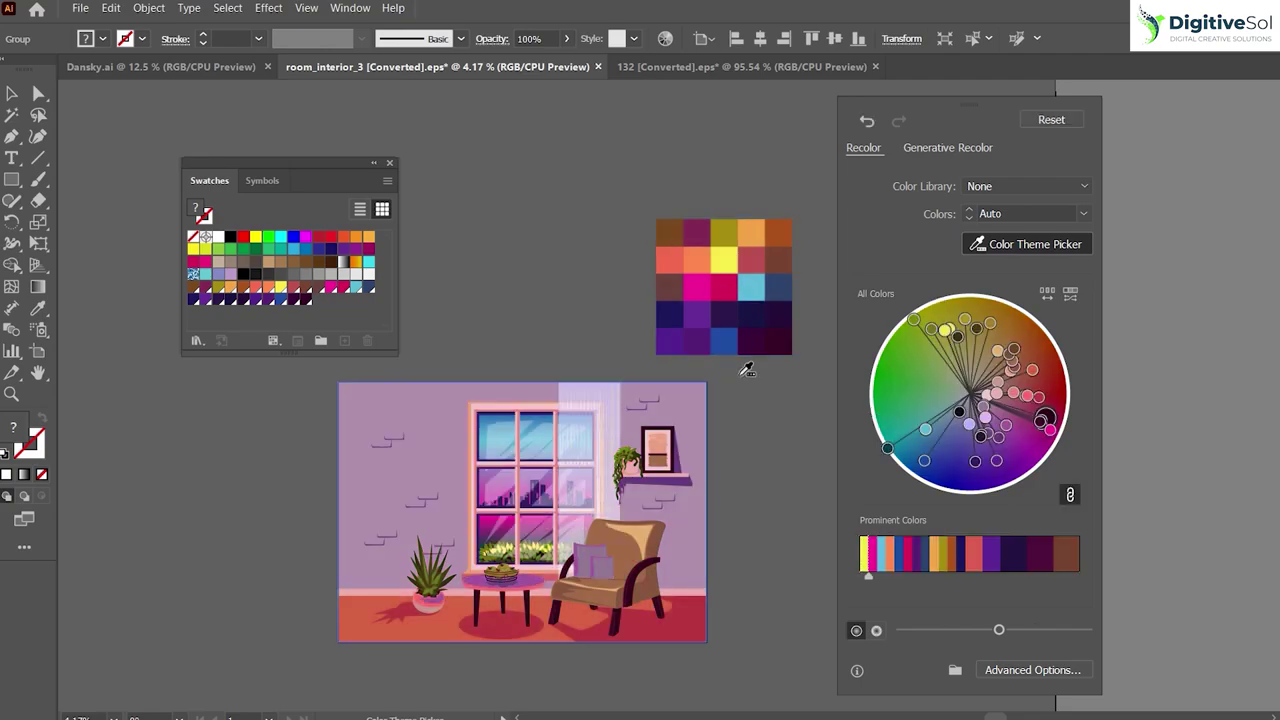